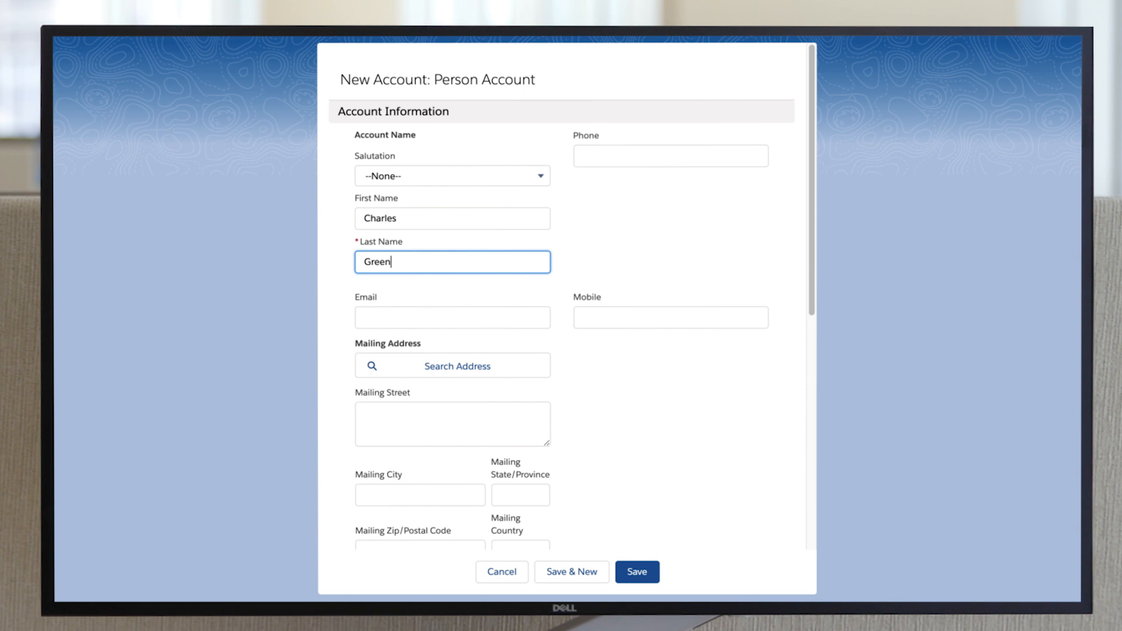
# Step: Save the new person account for Charles Green at 123 Main Street Anytown
pyautogui.click(637, 572)
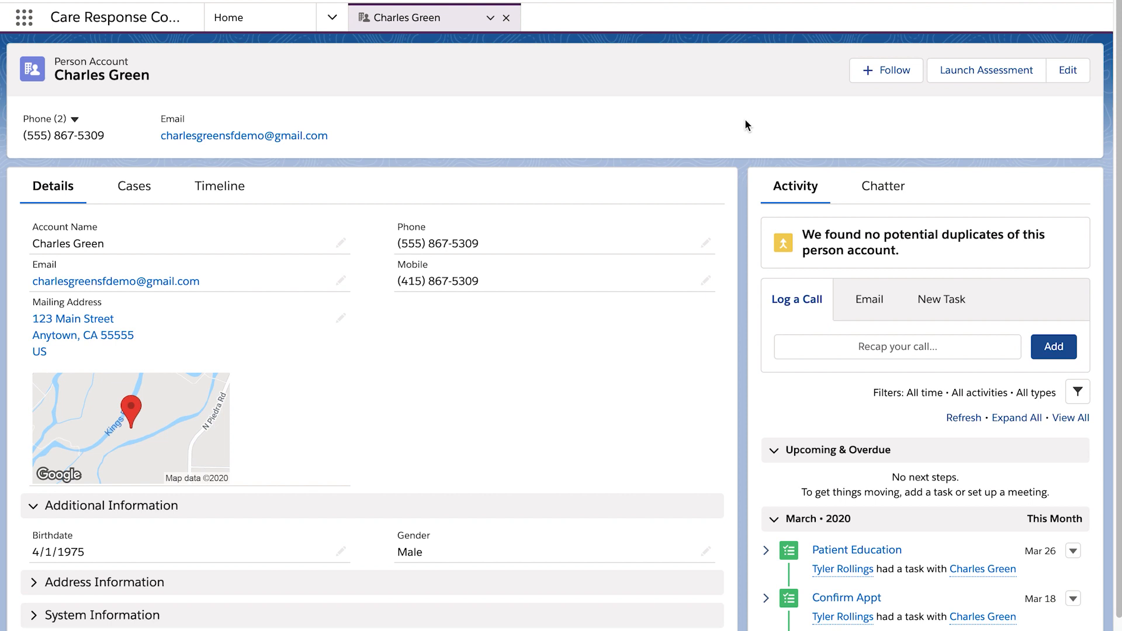
pyautogui.click(960, 71)
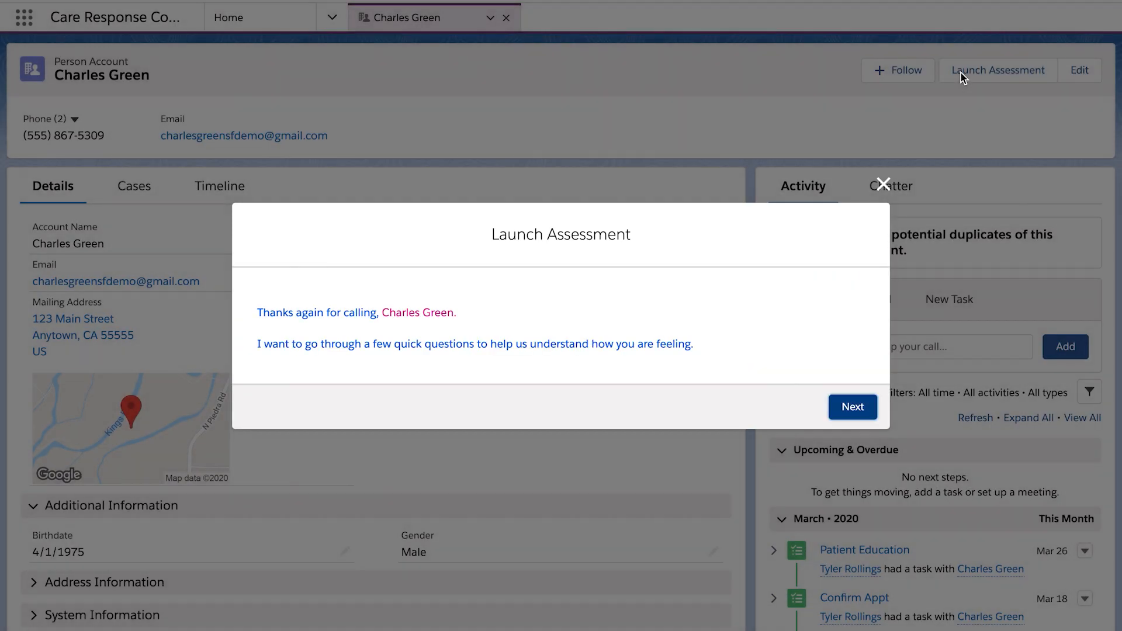
pyautogui.click(853, 408)
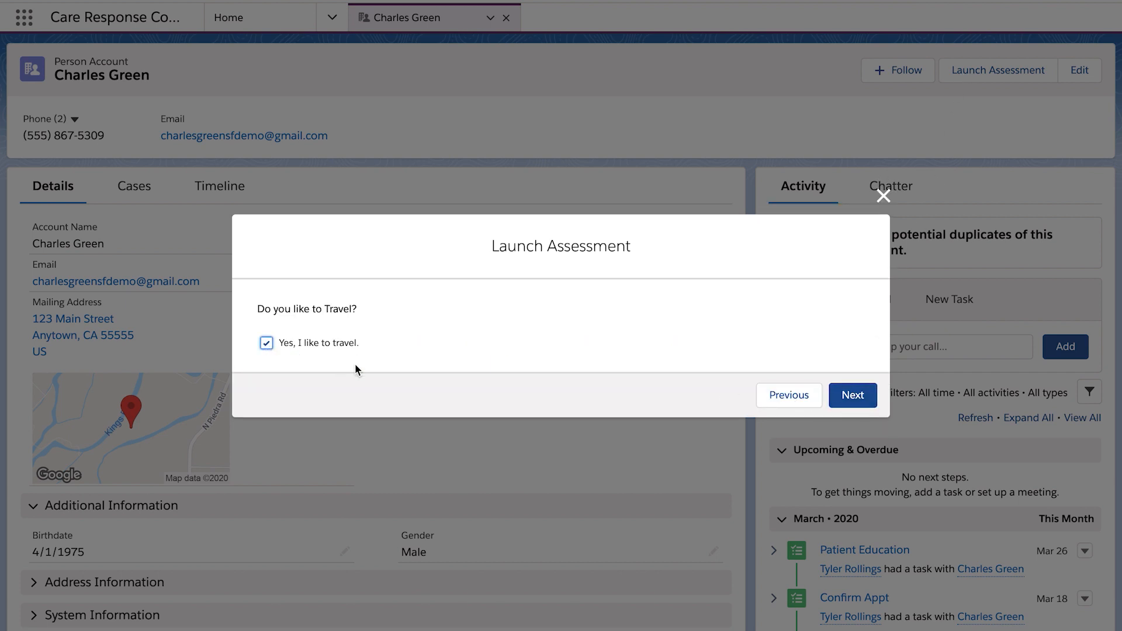
pyautogui.click(846, 398)
pyautogui.write('Italy')
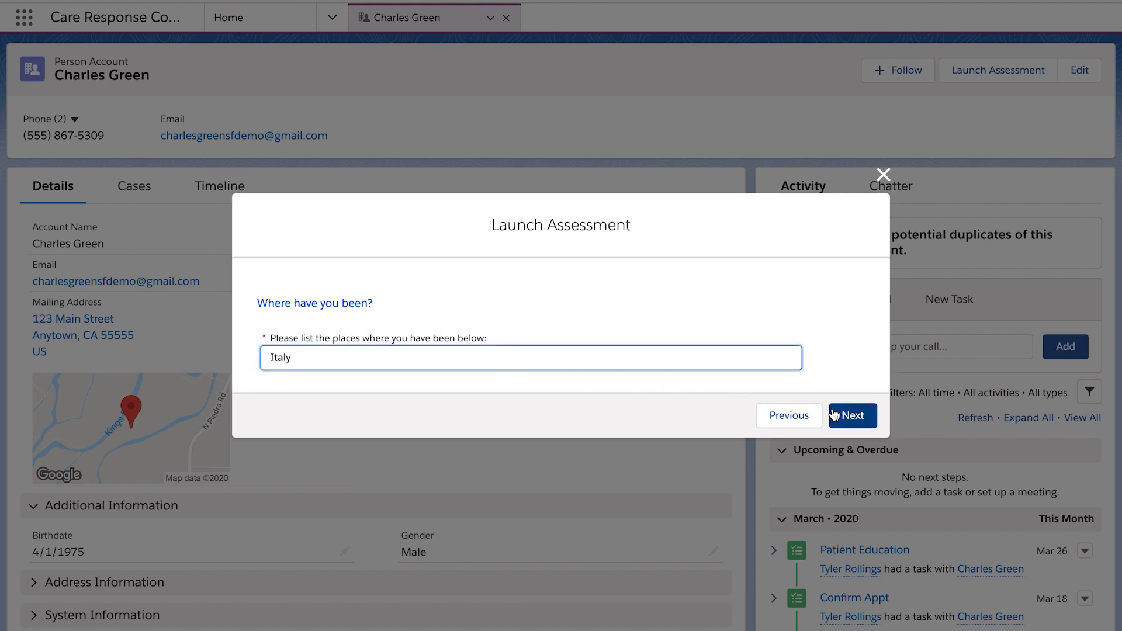
pyautogui.click(849, 417)
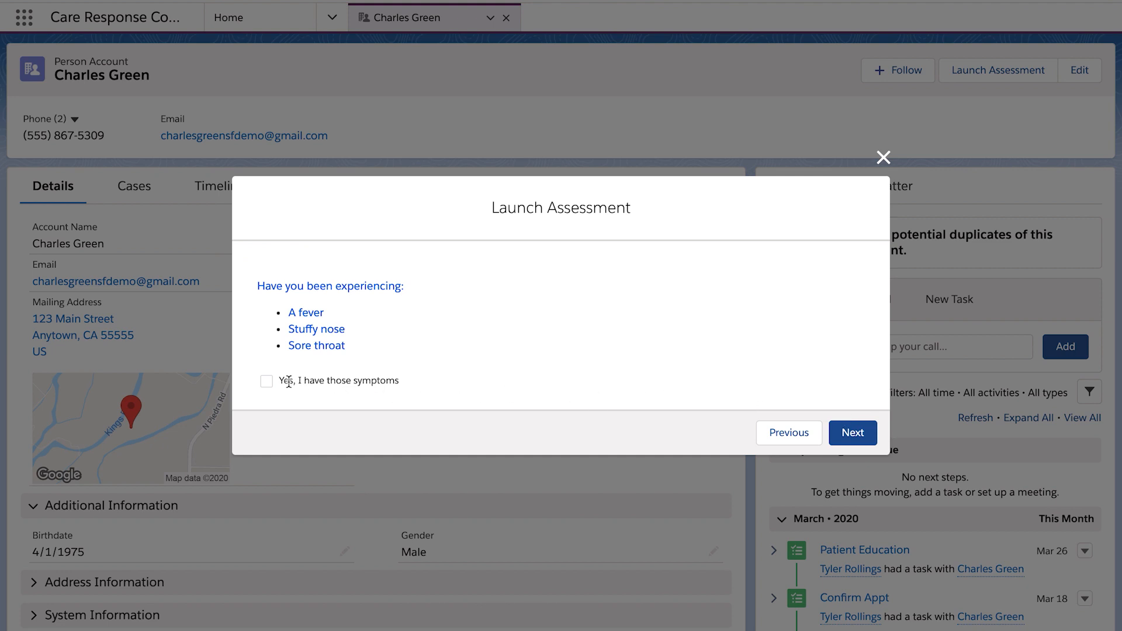
pyautogui.click(852, 433)
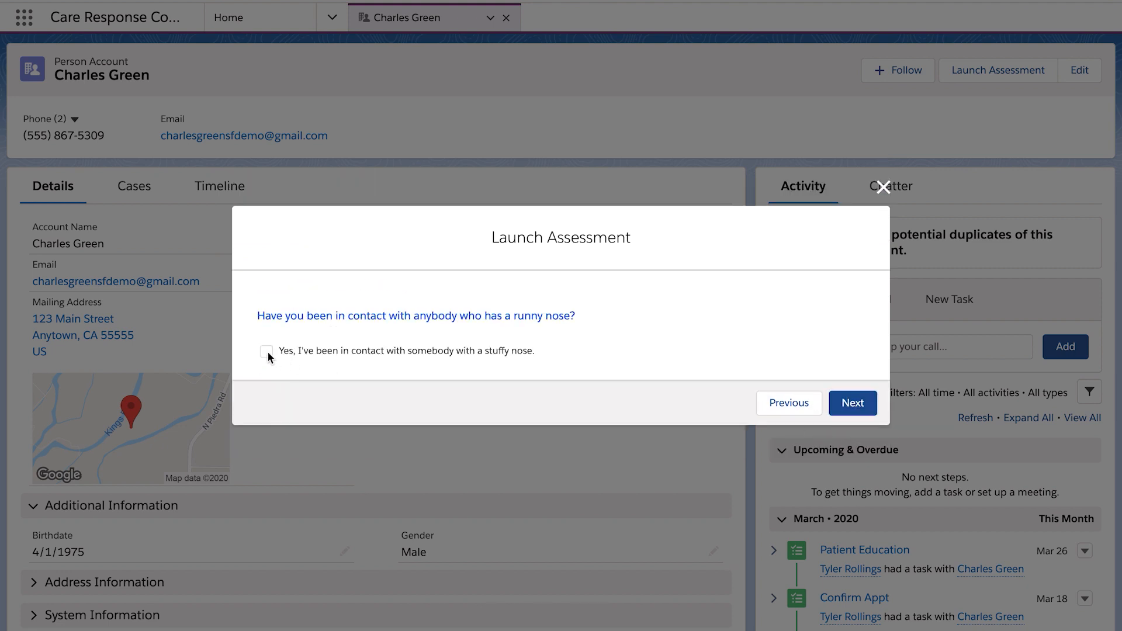
pyautogui.click(850, 404)
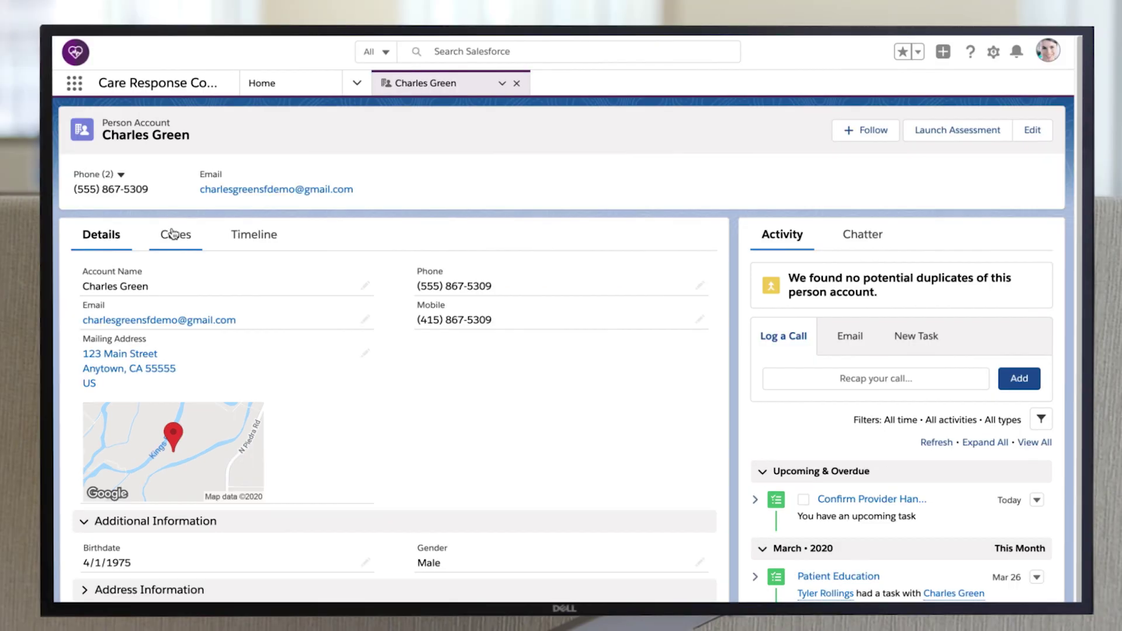
pyautogui.click(174, 235)
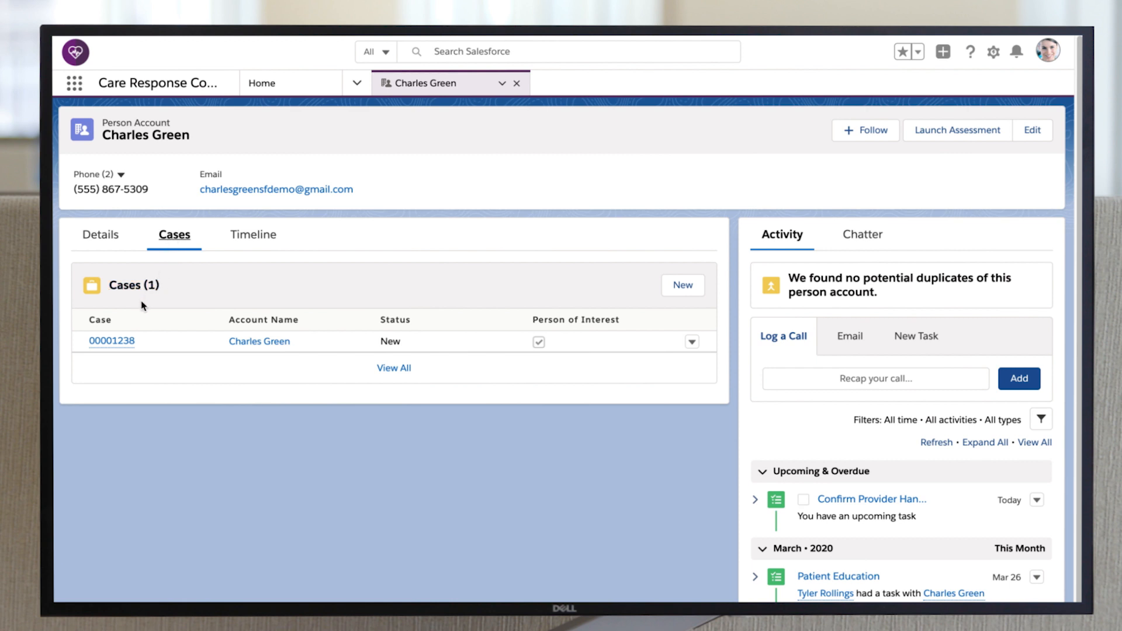
# Step: View case 00001238, owned by HCCR Queue with Medium priority
pyautogui.click(111, 342)
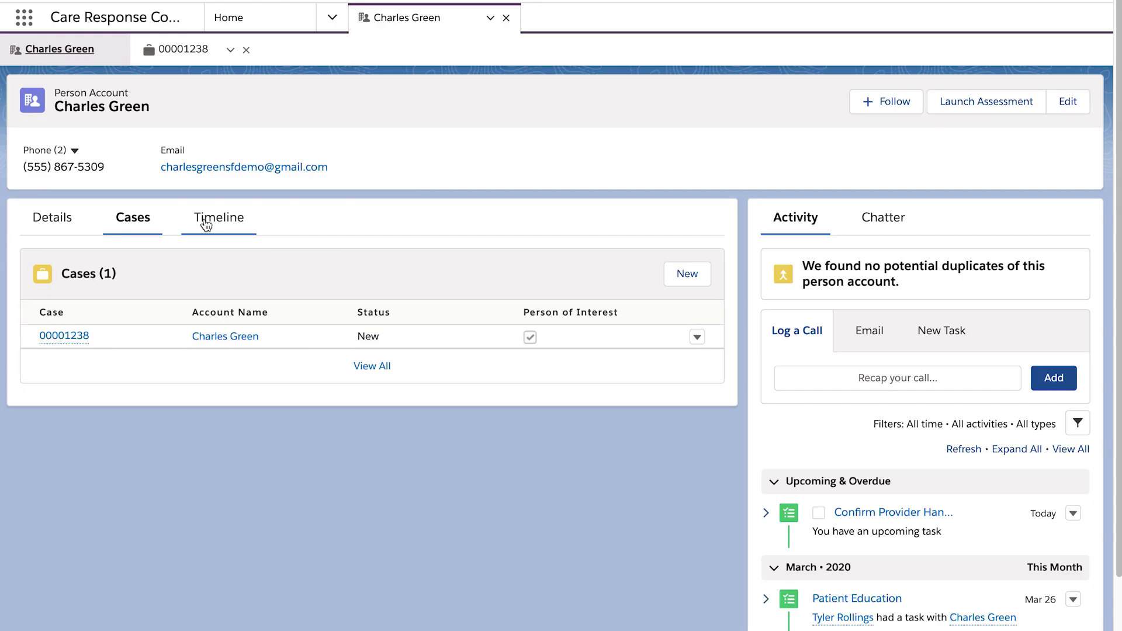
# Step: Go to Home to see the HCCR Queue list of five assessment cases
pyautogui.click(208, 220)
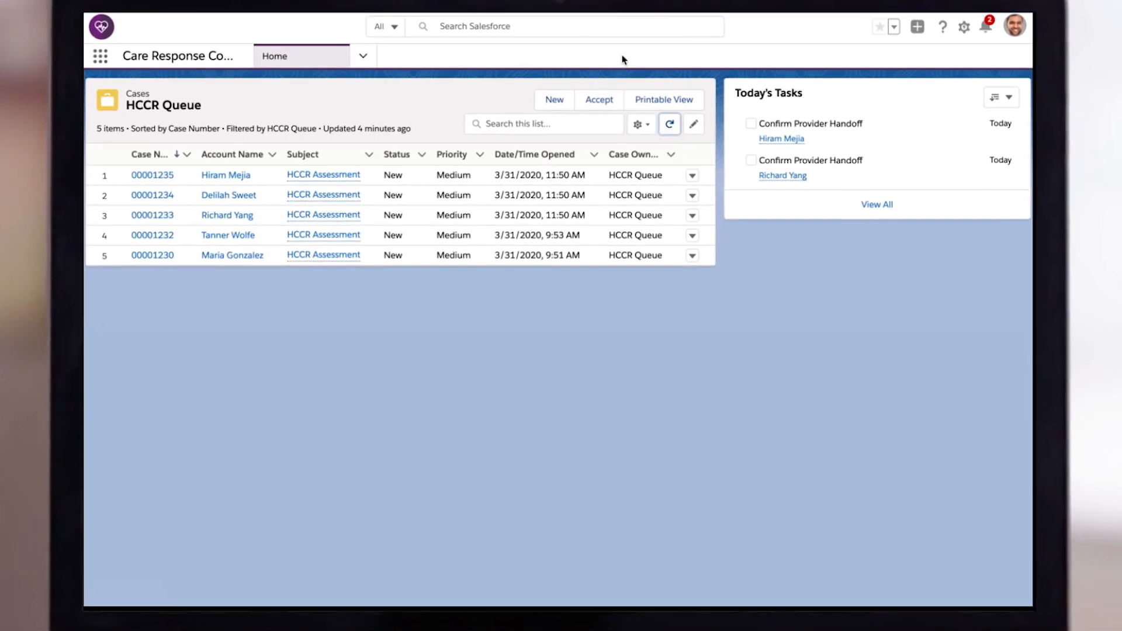
pyautogui.click(670, 124)
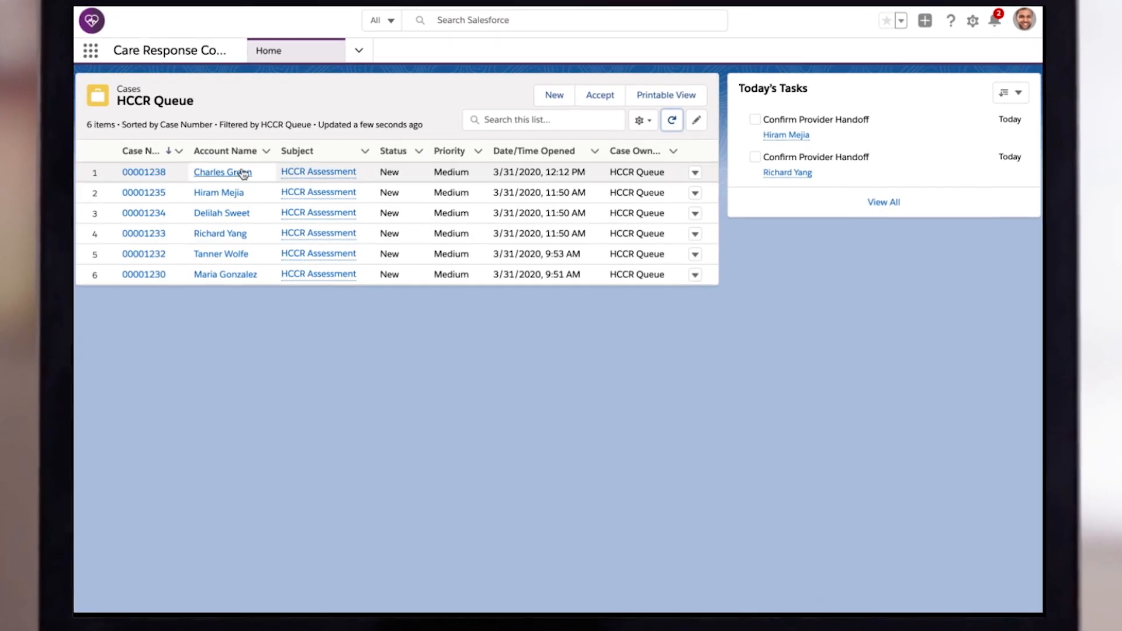